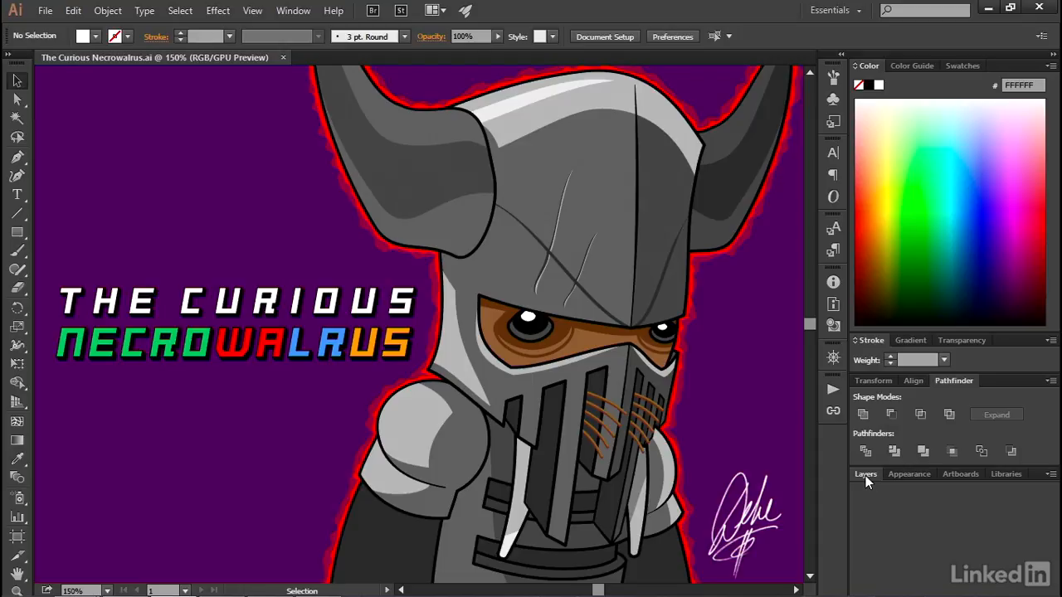
Step: Show the document's layers and give the layer list more vertical room
{"action": "left_click", "coordinate": [865, 476]}
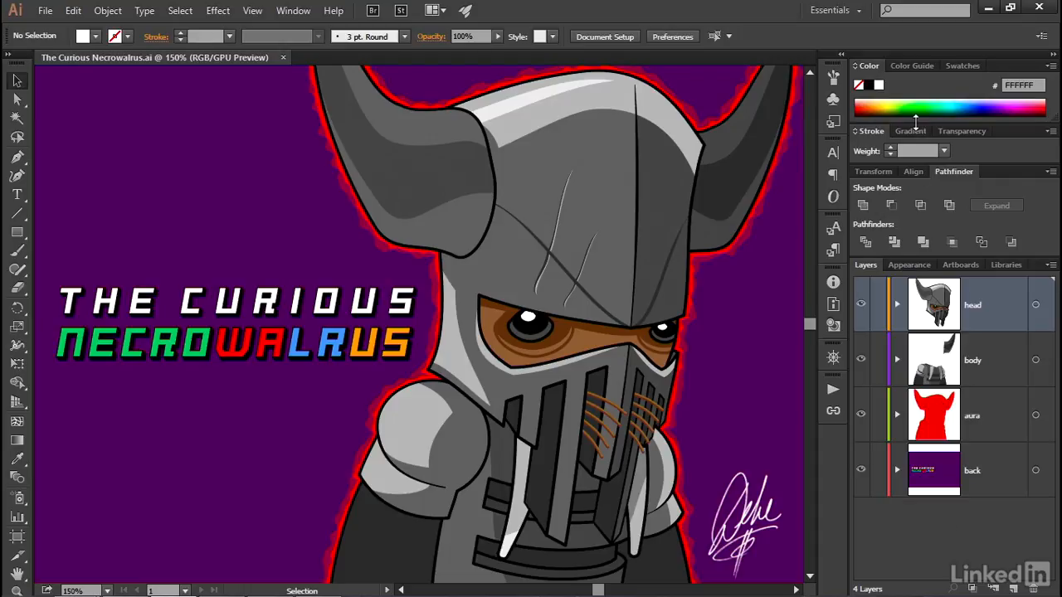
{"action": "mouse_move", "coordinate": [919, 121]}
{"action": "left_mouse_down"}
{"action": "mouse_move", "coordinate": [918, 155]}
{"action": "mouse_move", "coordinate": [918, 117]}
{"action": "left_mouse_up"}
Step: Check what the head and back layers contain by hiding and reshowing head, then isolating back and restoring the others
{"action": "left_click", "coordinate": [861, 307]}
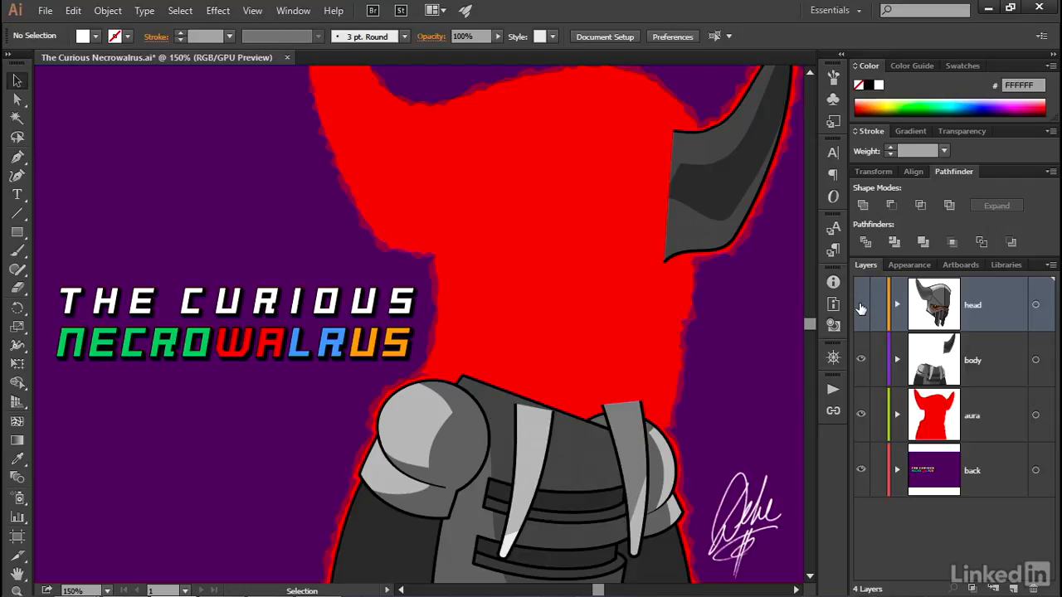
{"action": "left_click", "coordinate": [861, 307]}
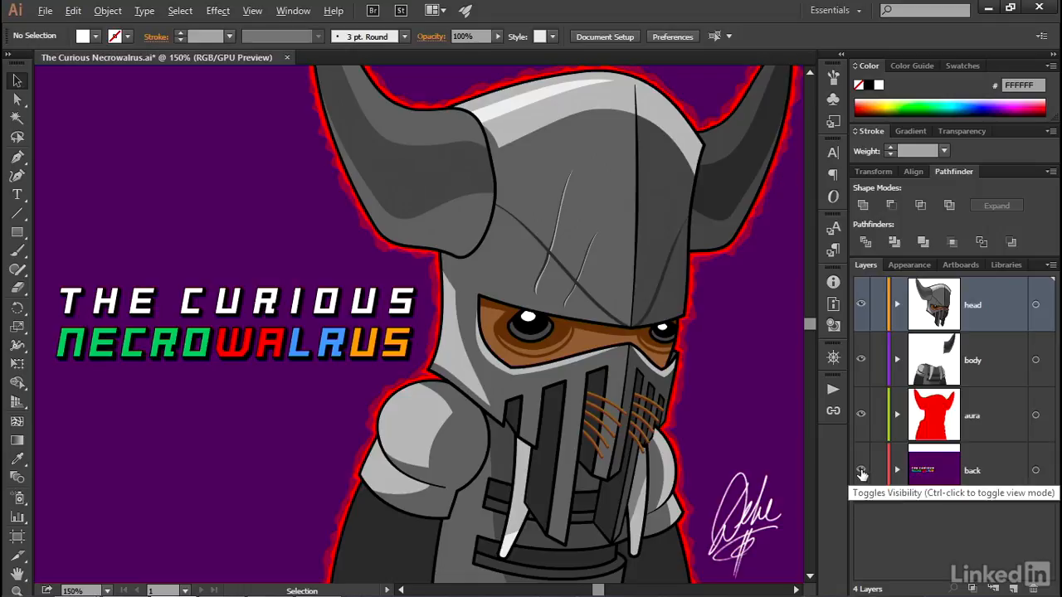
{"action": "left_click", "coordinate": [862, 473], "text": "alt"}
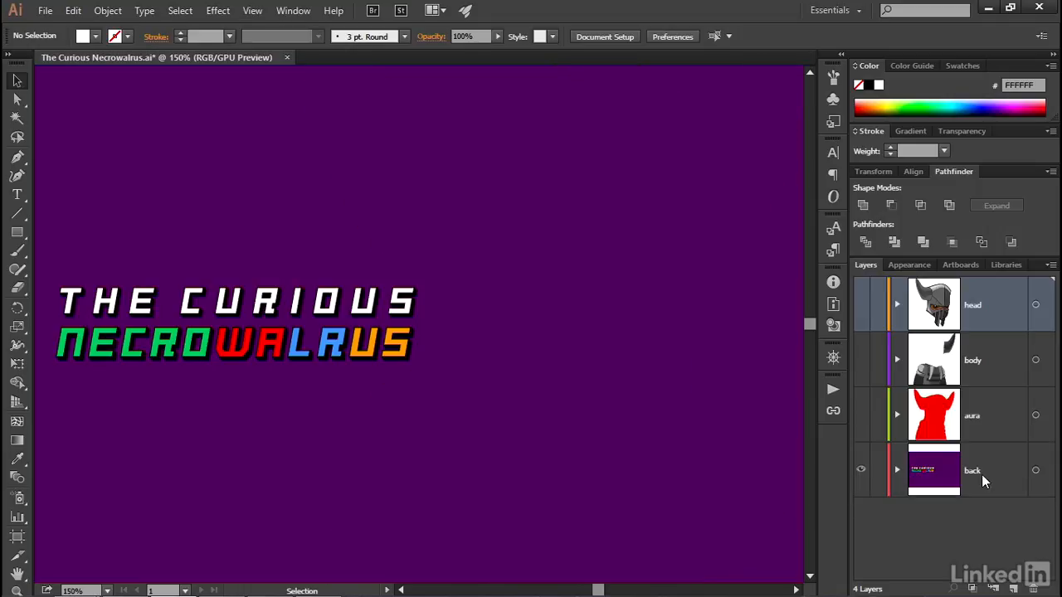
{"action": "left_click", "coordinate": [861, 472], "text": "alt"}
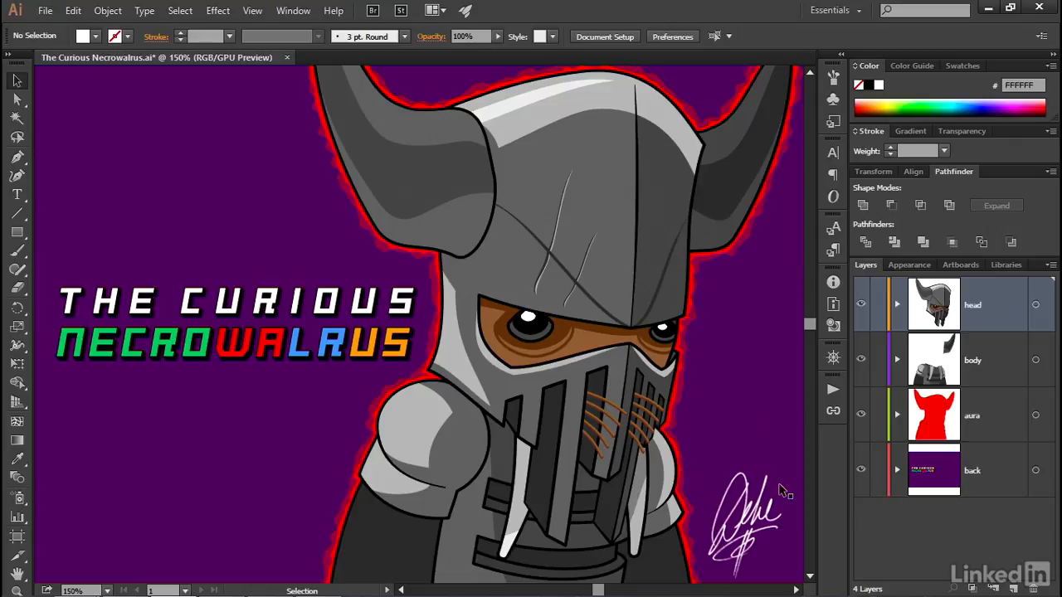
Step: Isolate the back layer, fit the artboard in view, and inspect its purple background and the white THE CURIOUS title
{"action": "left_click", "coordinate": [862, 472], "text": "alt"}
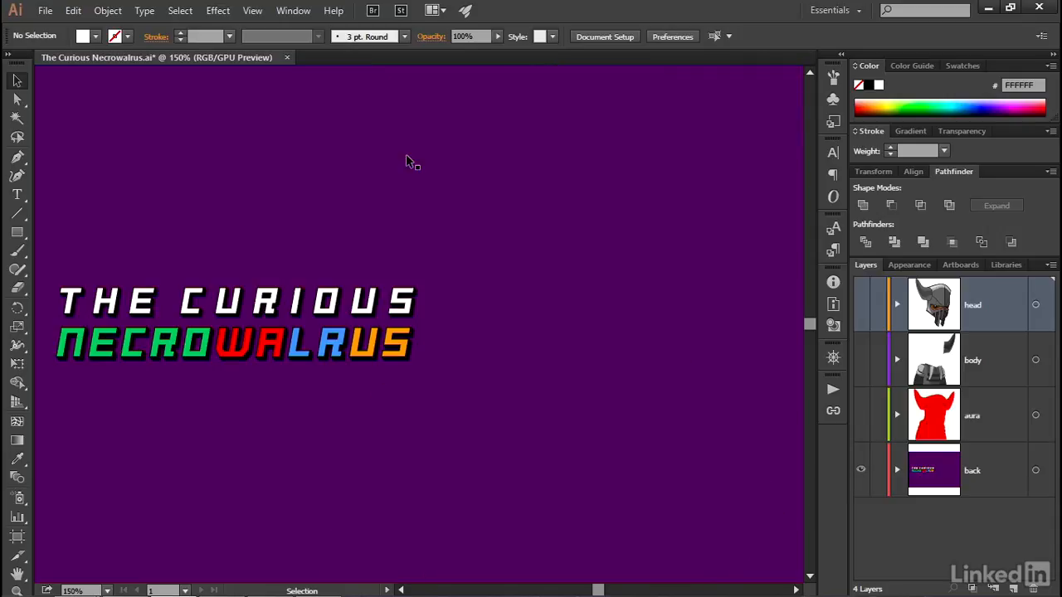
{"action": "key", "text": "ctrl+0"}
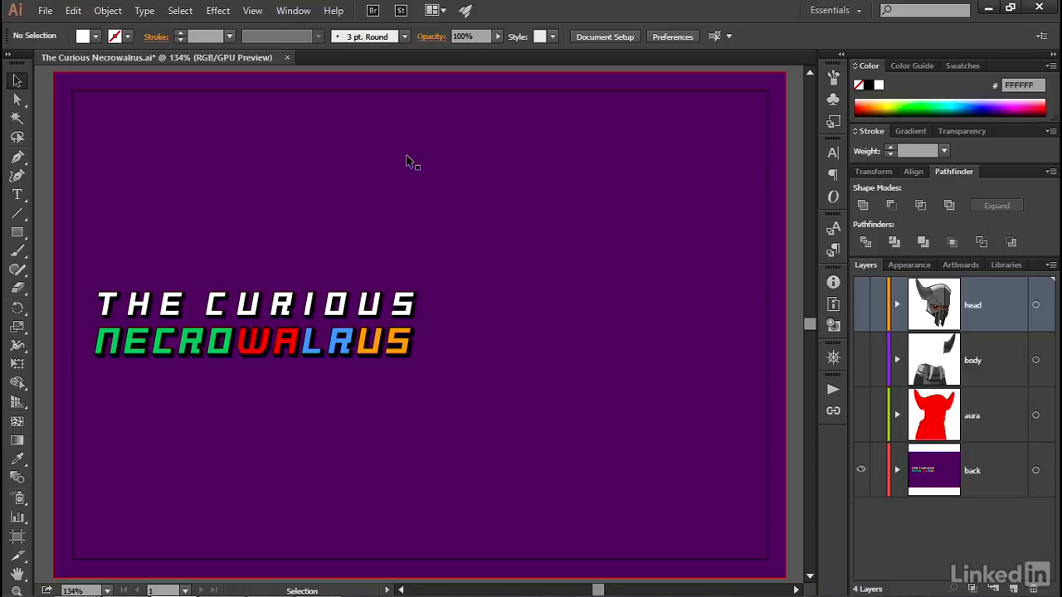
{"action": "left_click", "coordinate": [58, 145]}
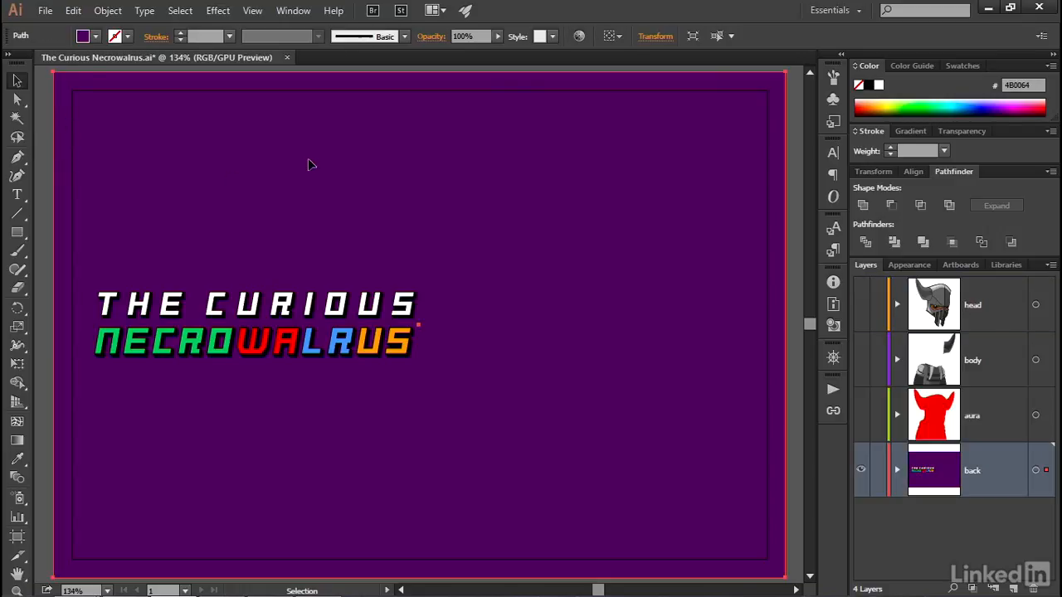
{"action": "left_click", "coordinate": [222, 314]}
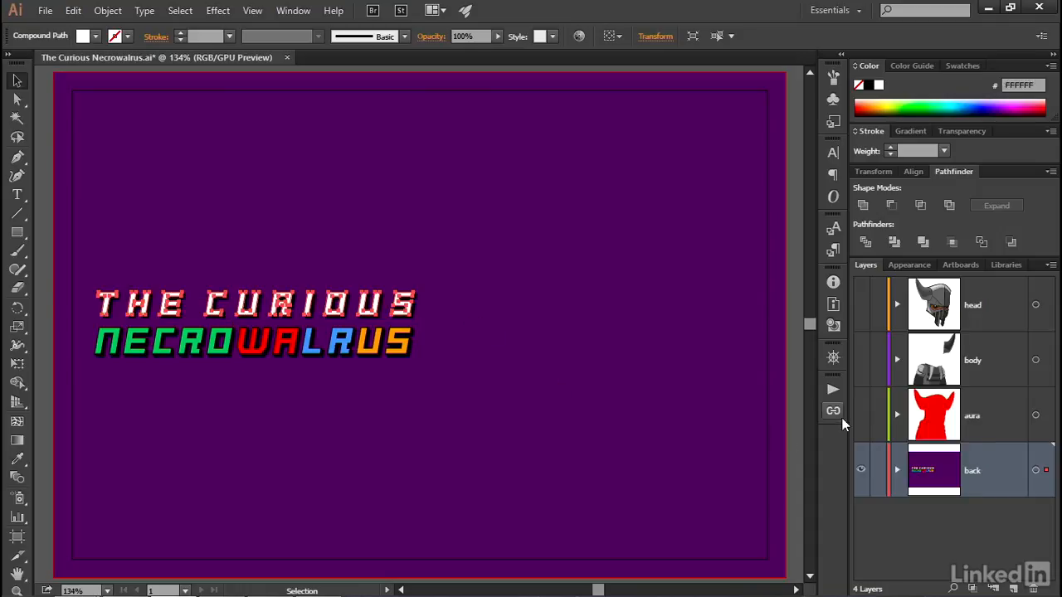
Step: Make the aura, body and head layers visible again, one at a time from the bottom up
{"action": "left_click", "coordinate": [863, 416]}
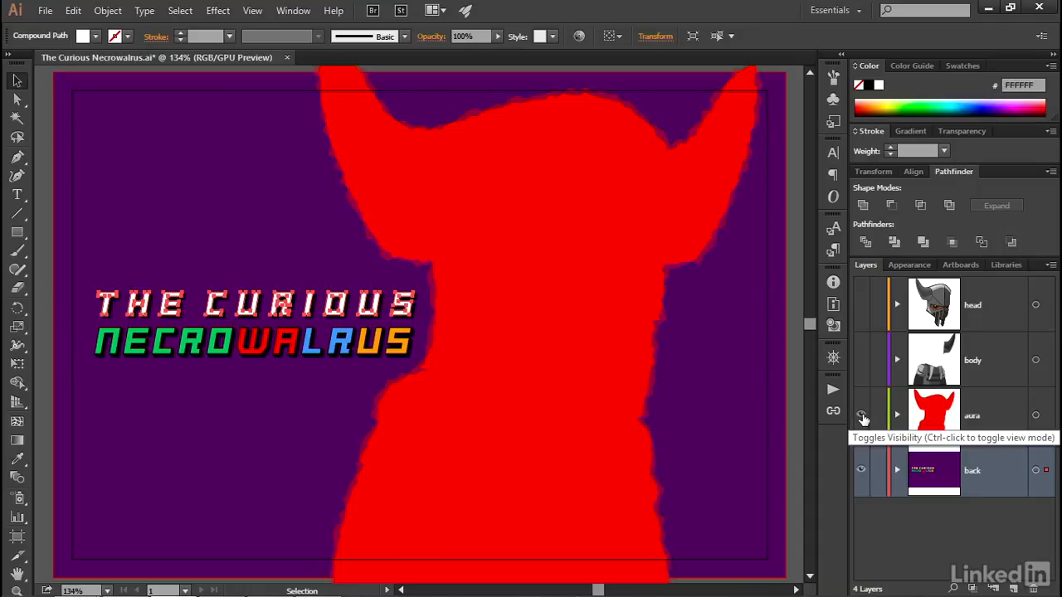
{"action": "left_click", "coordinate": [863, 362]}
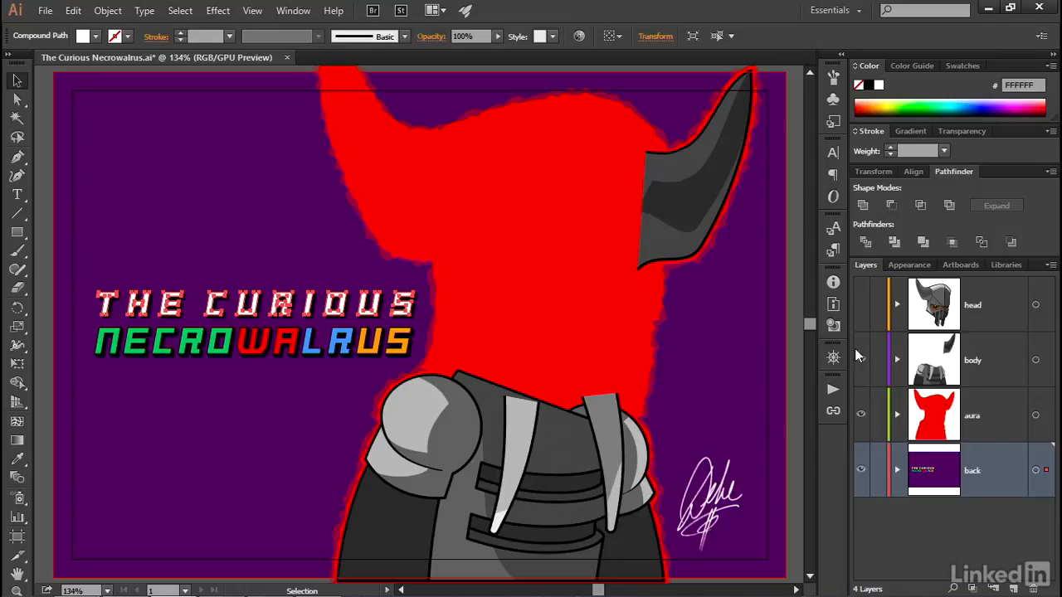
{"action": "left_click", "coordinate": [861, 305]}
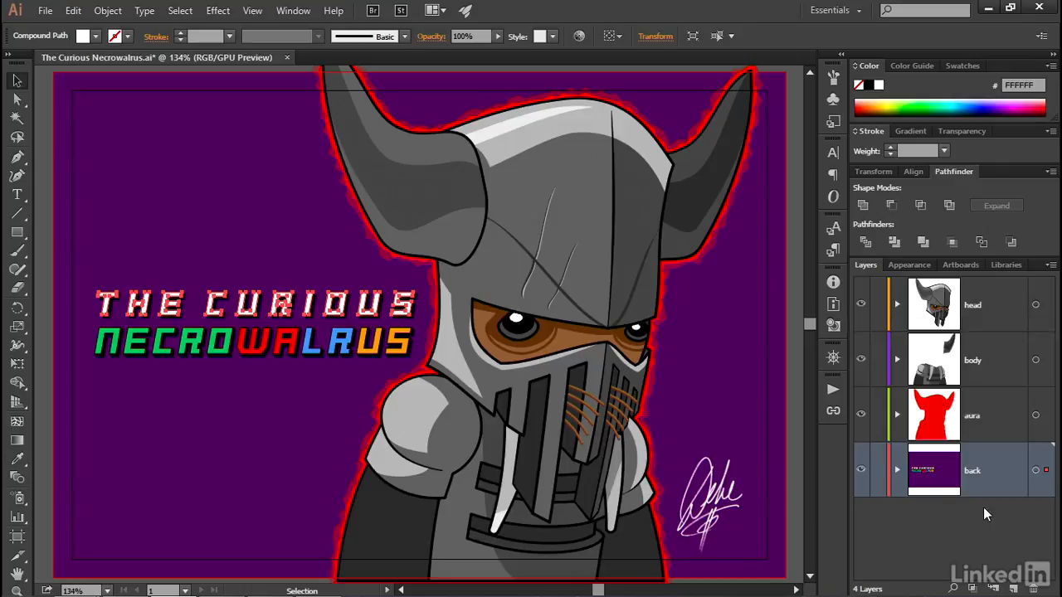
{"action": "key", "text": "ctrl+equal"}
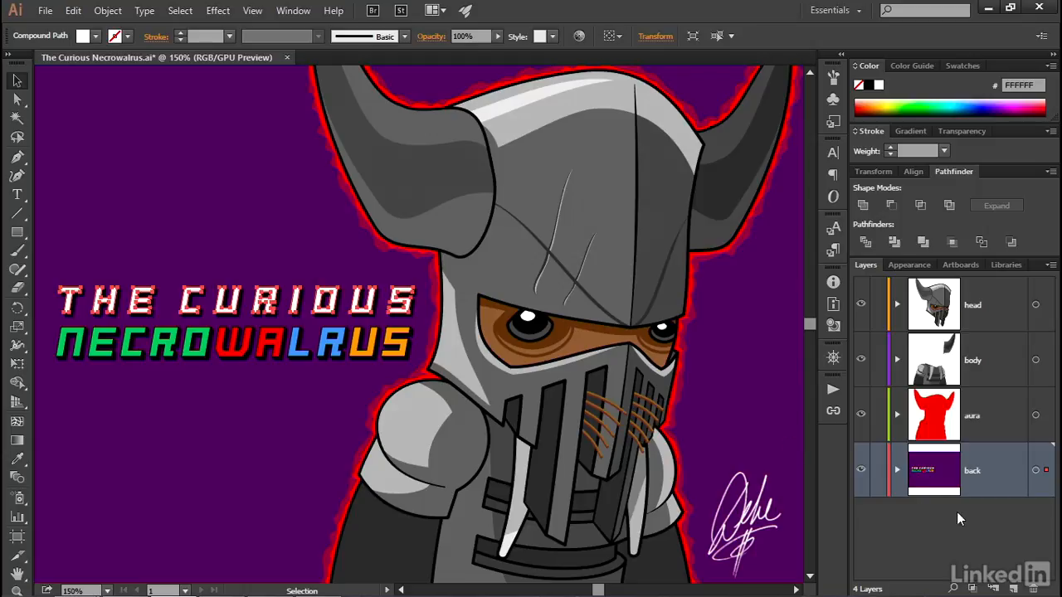
{"action": "left_click", "coordinate": [1010, 308]}
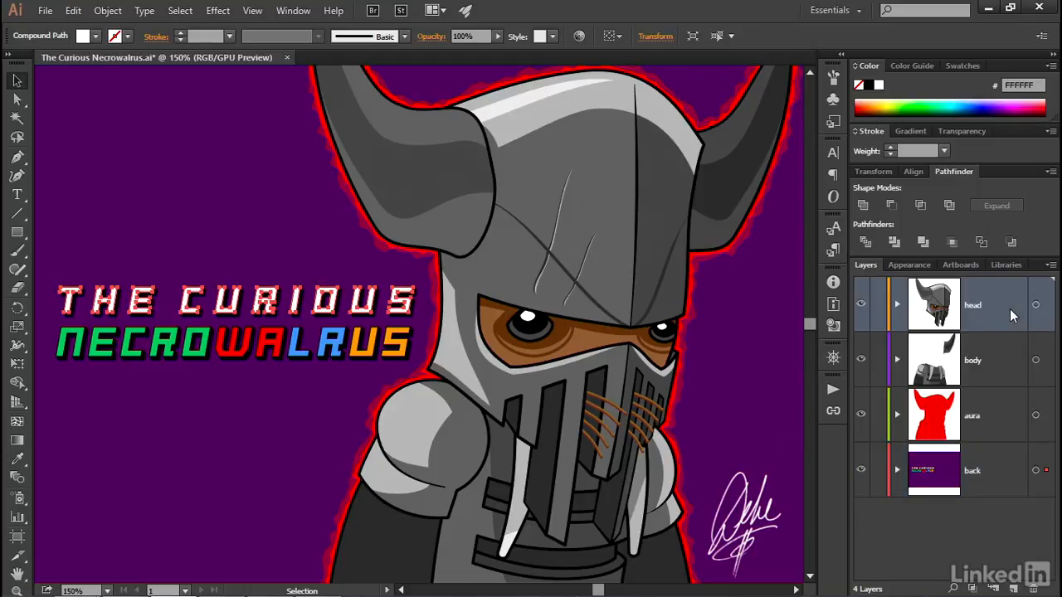
{"action": "left_click", "coordinate": [1052, 267]}
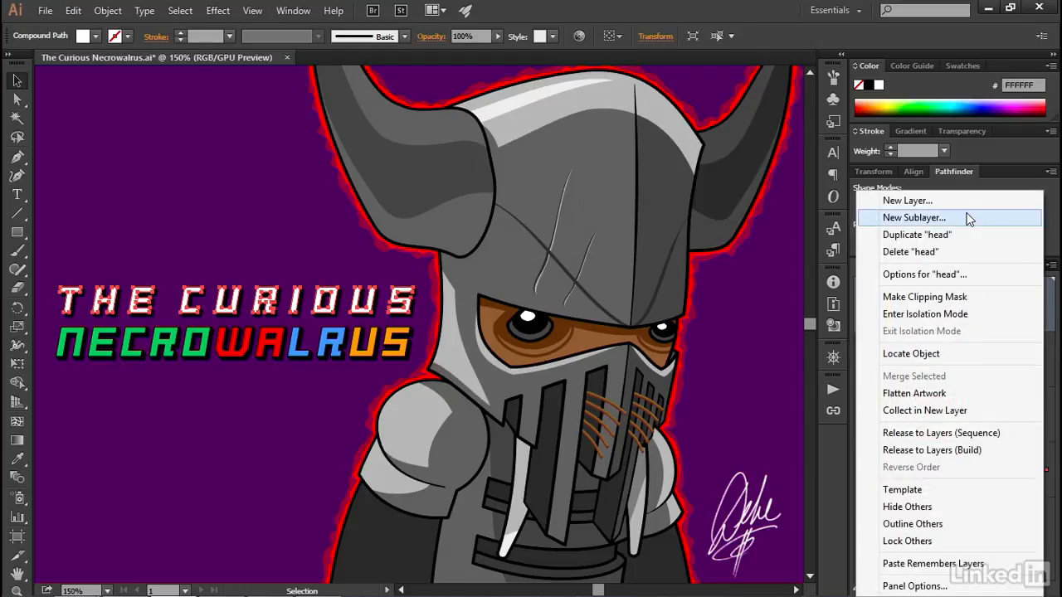
{"action": "left_click", "coordinate": [966, 205]}
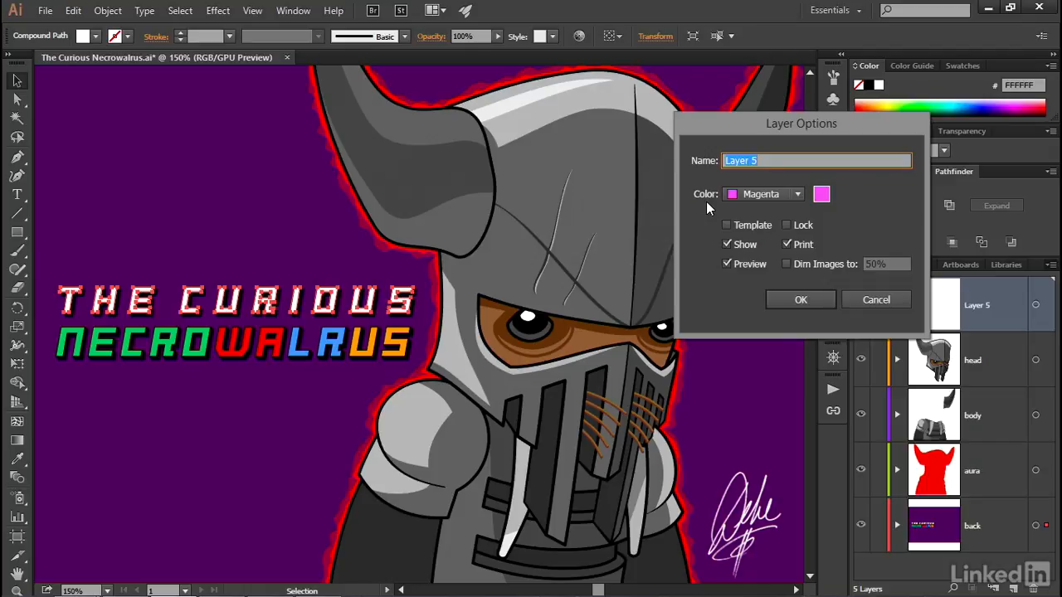
{"action": "left_click", "coordinate": [860, 304]}
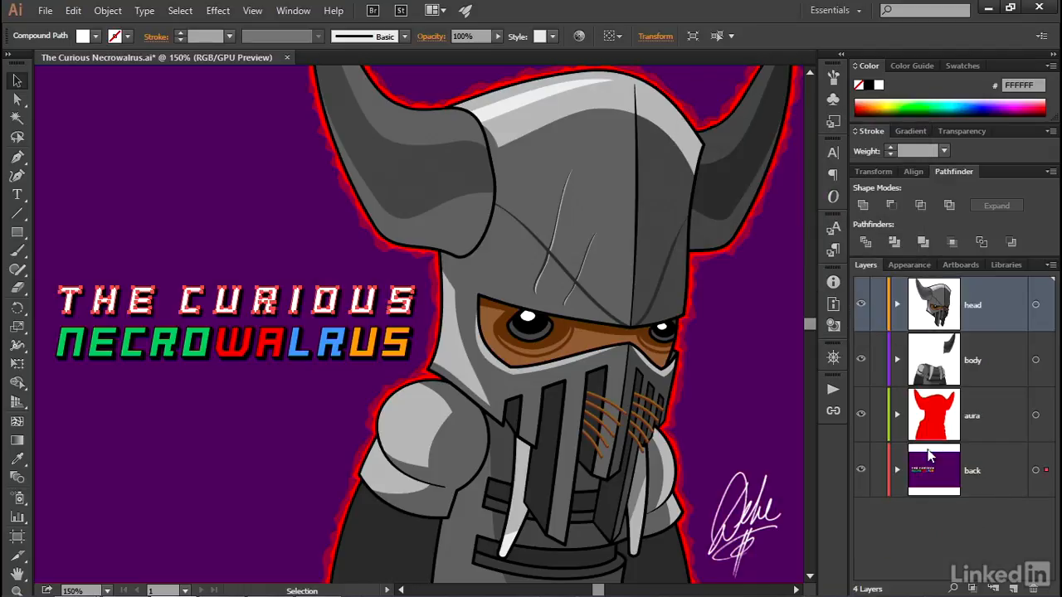
{"action": "left_click", "coordinate": [1015, 590]}
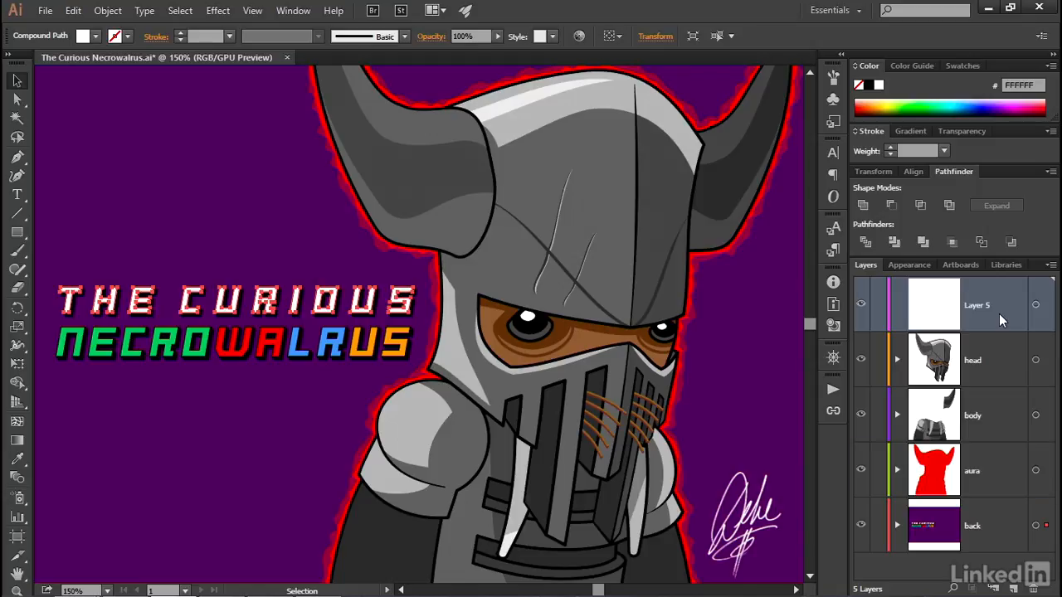
{"action": "key", "text": "ctrl+z"}
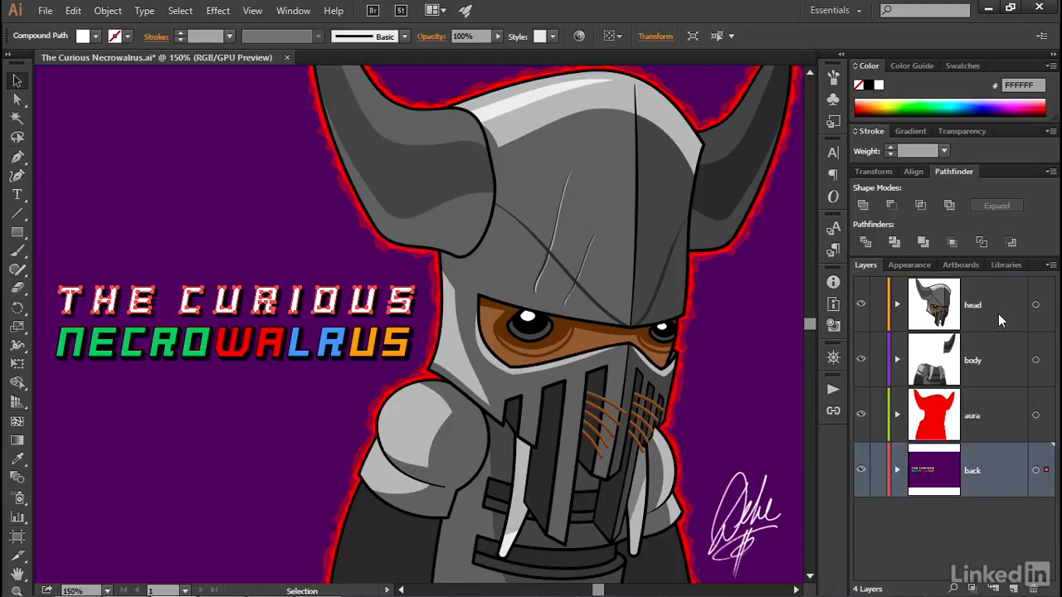
{"action": "left_click", "coordinate": [1015, 590], "text": "alt"}
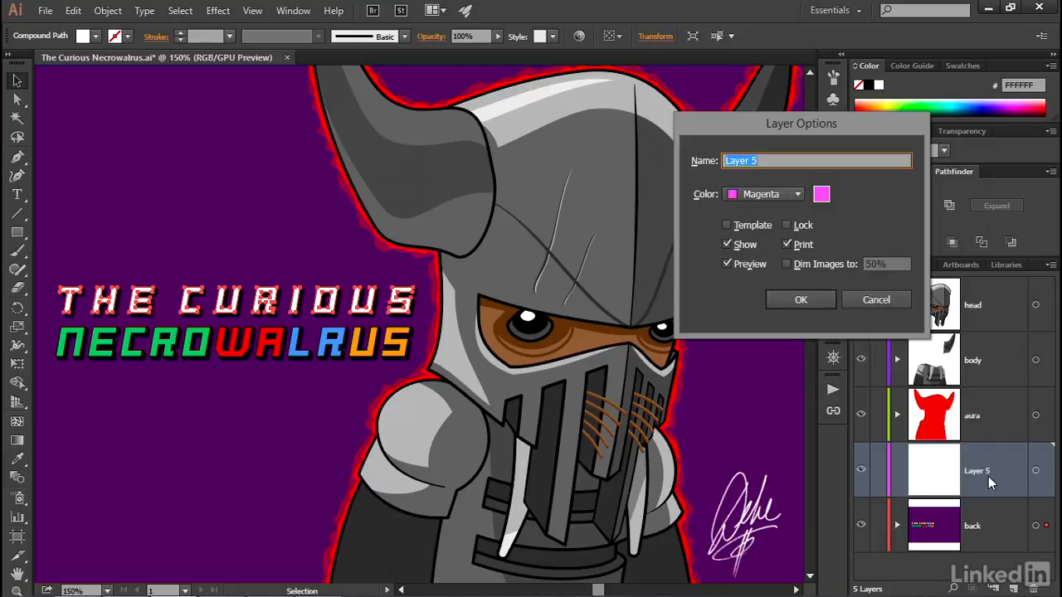
{"action": "left_click", "coordinate": [854, 301]}
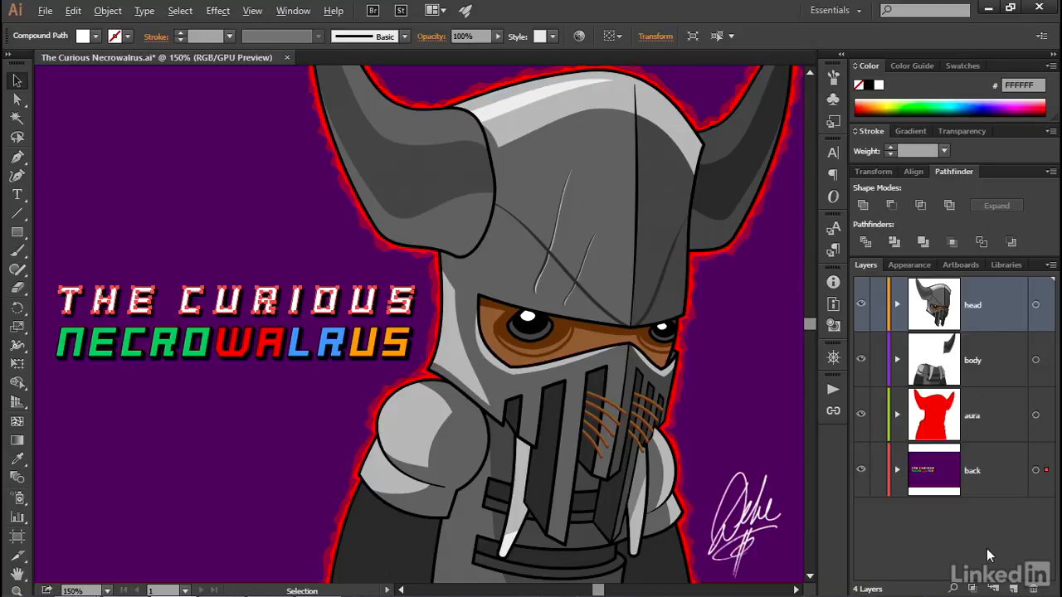
Step: Add a new layer above the head layer and name it text
{"action": "left_click", "coordinate": [1014, 589], "text": "alt"}
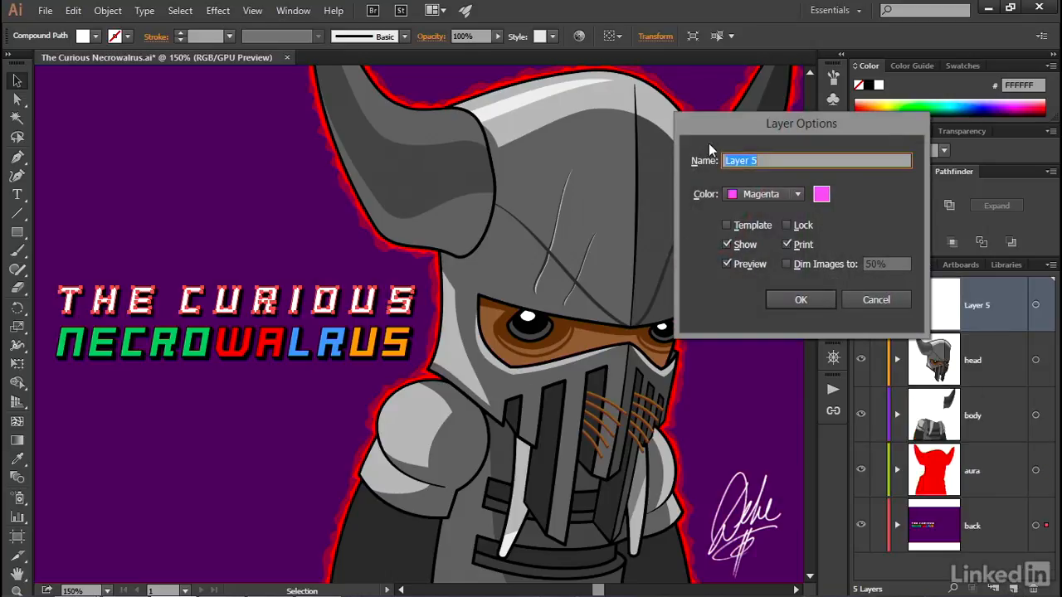
{"action": "left_click_drag", "start_coordinate": [705, 134], "coordinate": [584, 125]}
{"action": "type", "text": "text"}
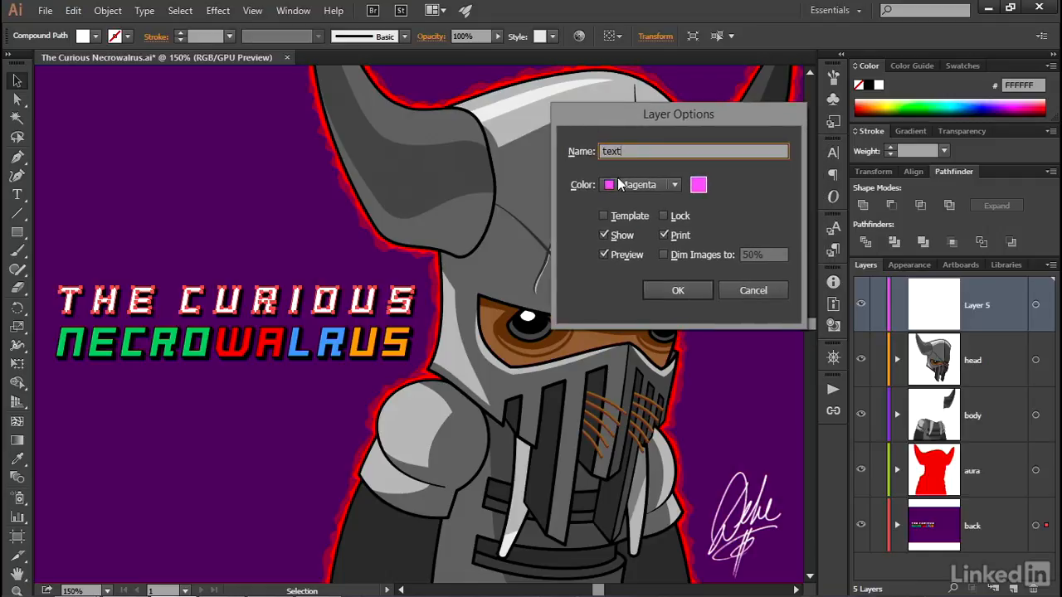
{"action": "left_click", "coordinate": [672, 185]}
{"action": "left_click_drag", "start_coordinate": [692, 308], "coordinate": [686, 226]}
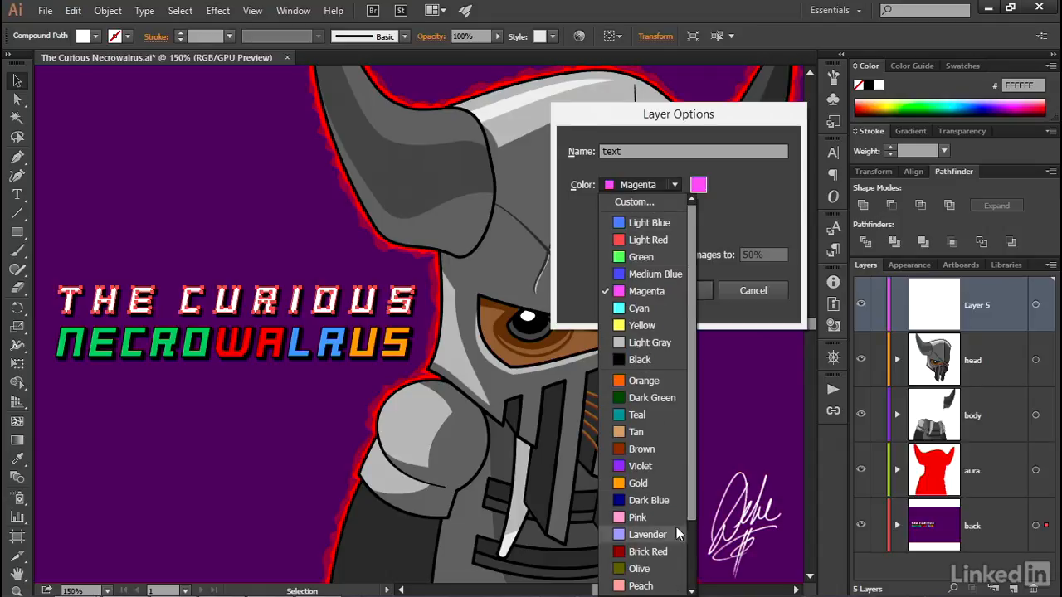
{"action": "left_click", "coordinate": [668, 204]}
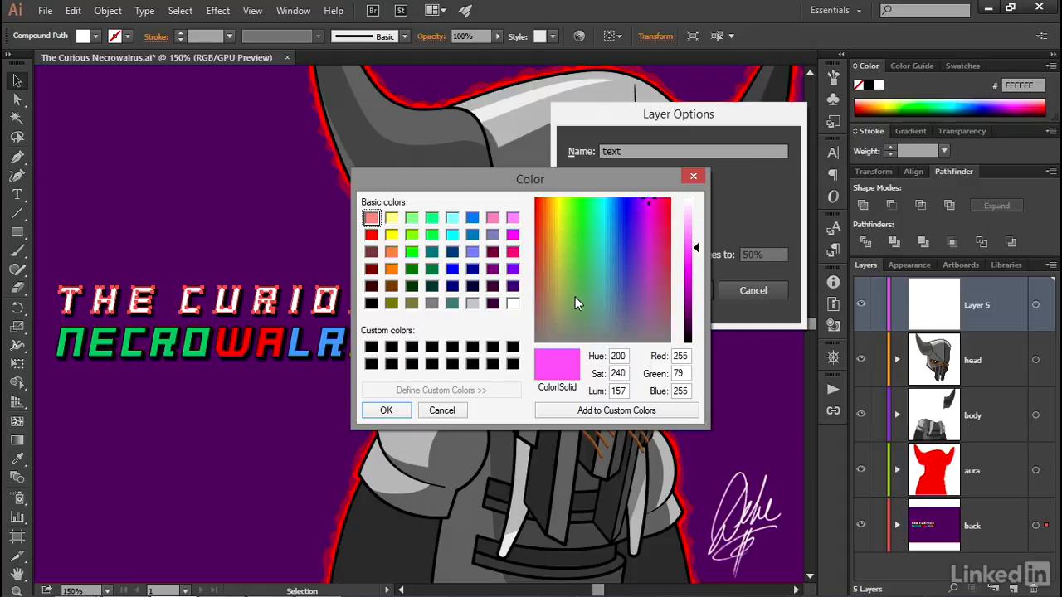
{"action": "left_click", "coordinate": [447, 411]}
Step: Set the text layer's color to Light Blue and accept the layer options
{"action": "left_click", "coordinate": [672, 184]}
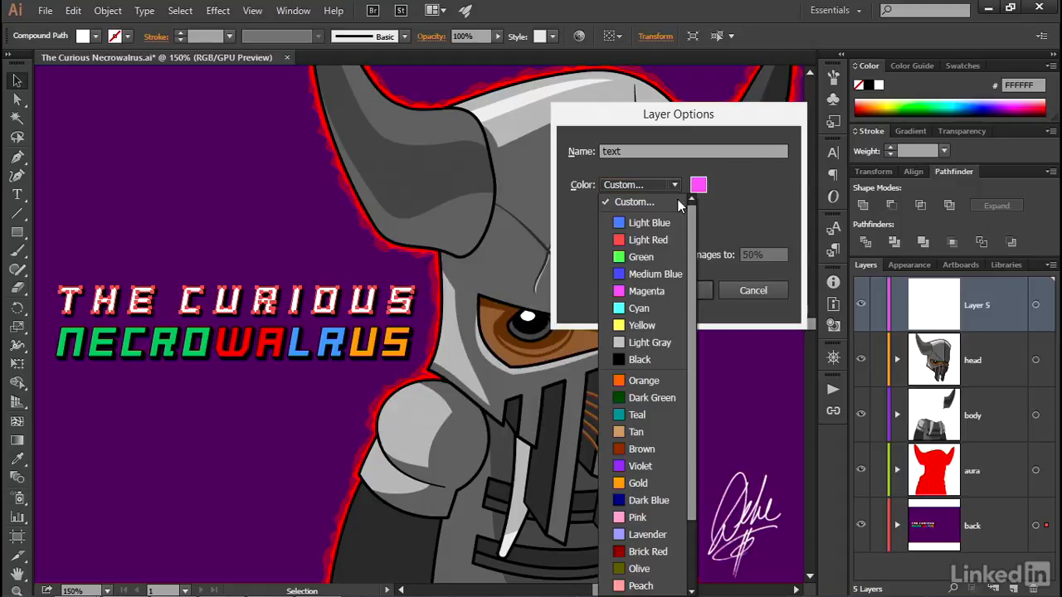
{"action": "mouse_move", "coordinate": [693, 286]}
{"action": "left_mouse_down"}
{"action": "mouse_move", "coordinate": [693, 373]}
{"action": "mouse_move", "coordinate": [692, 303]}
{"action": "left_mouse_up"}
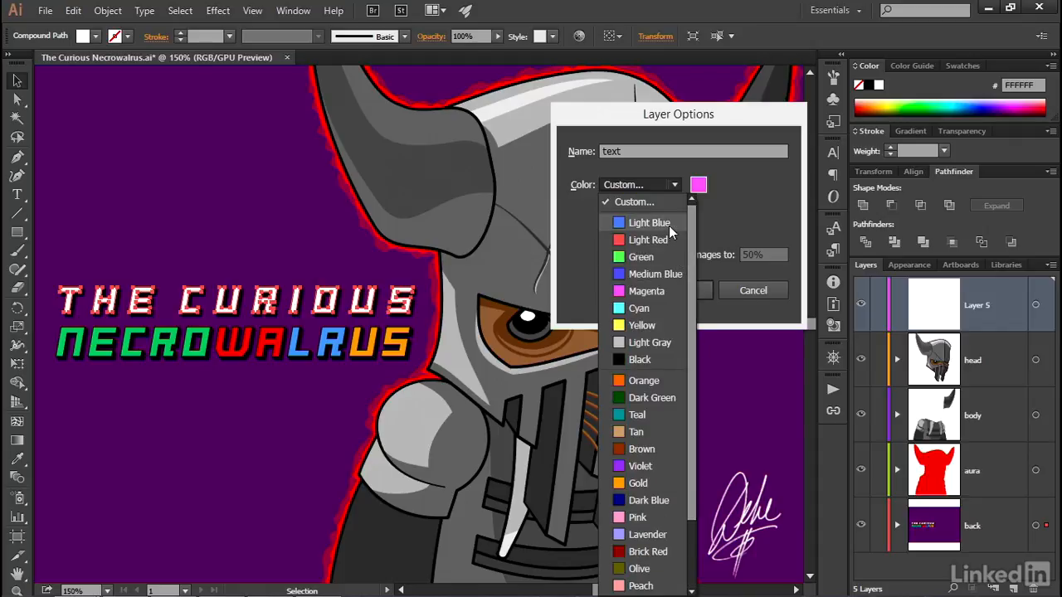
{"action": "left_click", "coordinate": [669, 225]}
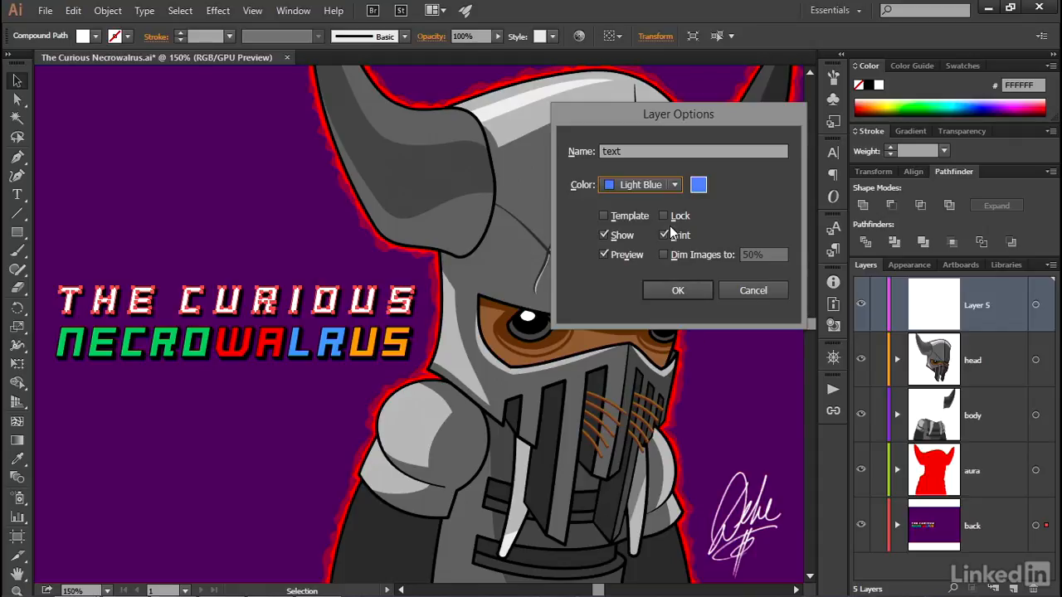
{"action": "left_click", "coordinate": [689, 291]}
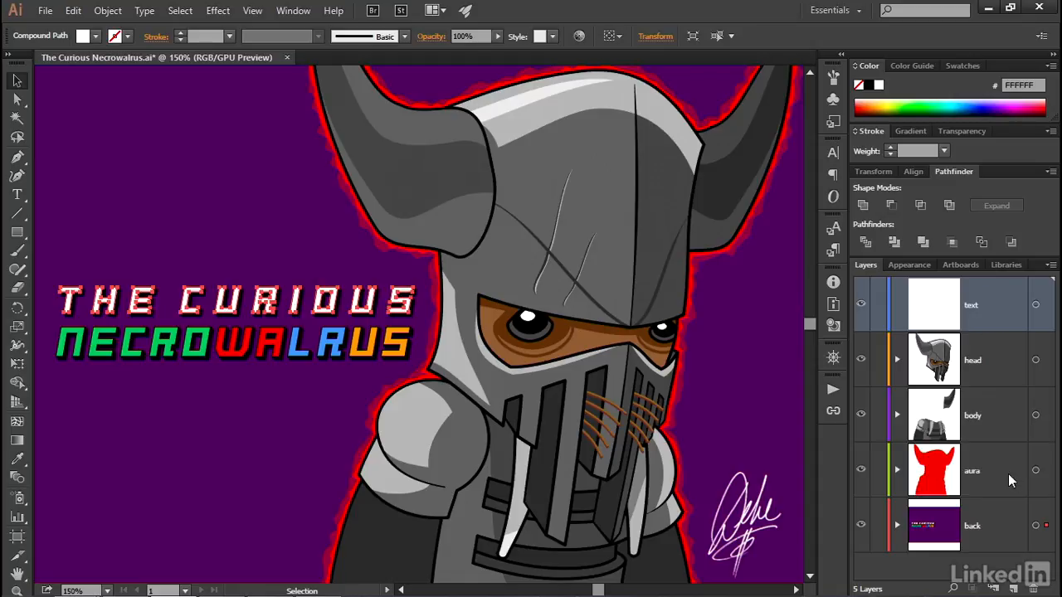
Step: Select the signature artwork so that its body layer becomes active
{"action": "left_click", "coordinate": [755, 524]}
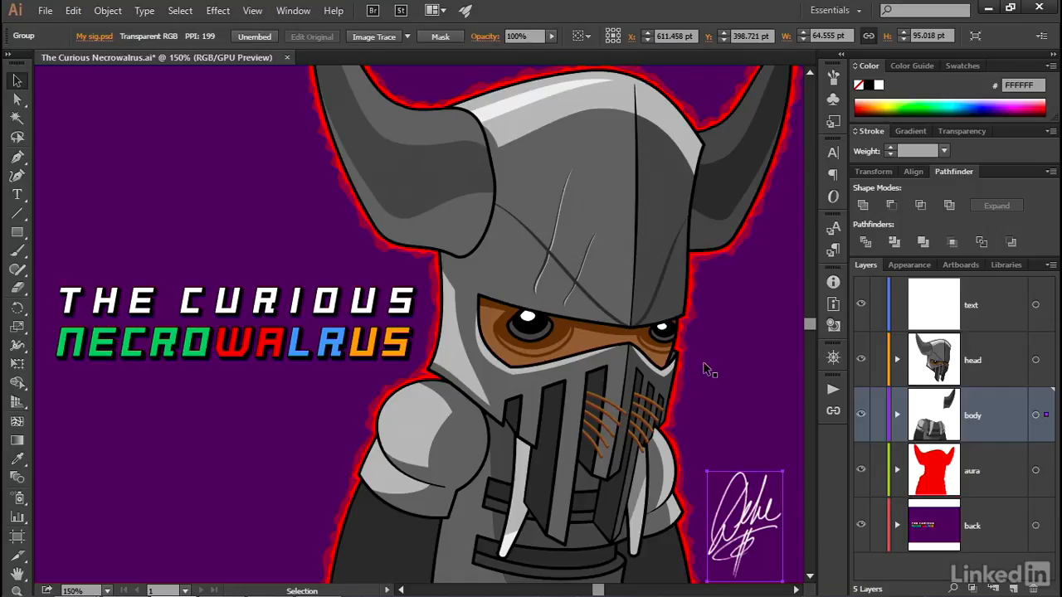
{"action": "key", "text": "a"}
{"action": "key", "text": "v"}
Step: Try to add a default layer at the top of the layer stack
{"action": "key", "text": "ctrl+l"}
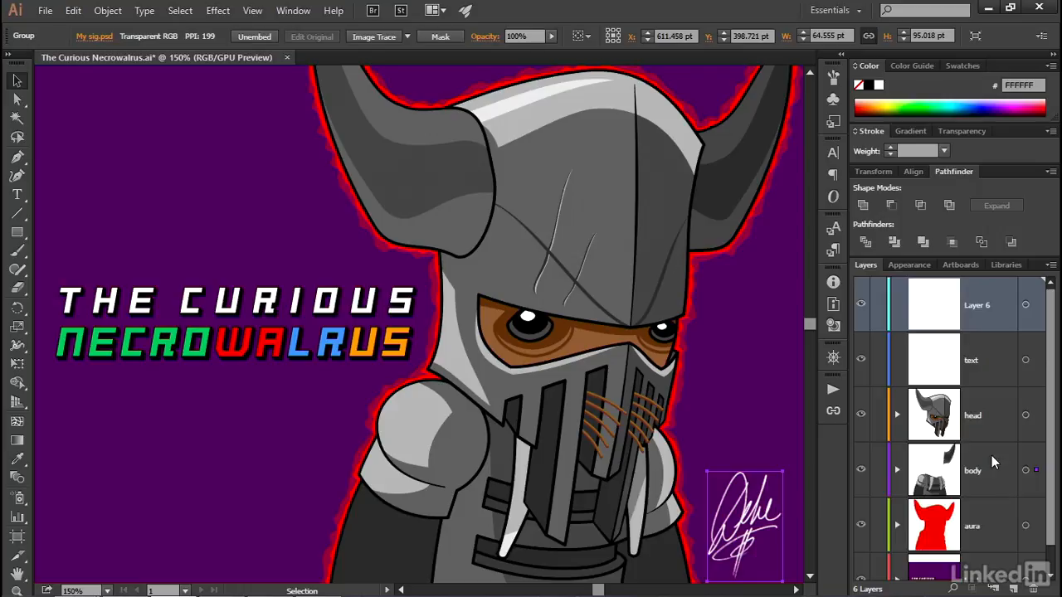
{"action": "key", "text": "ctrl+z"}
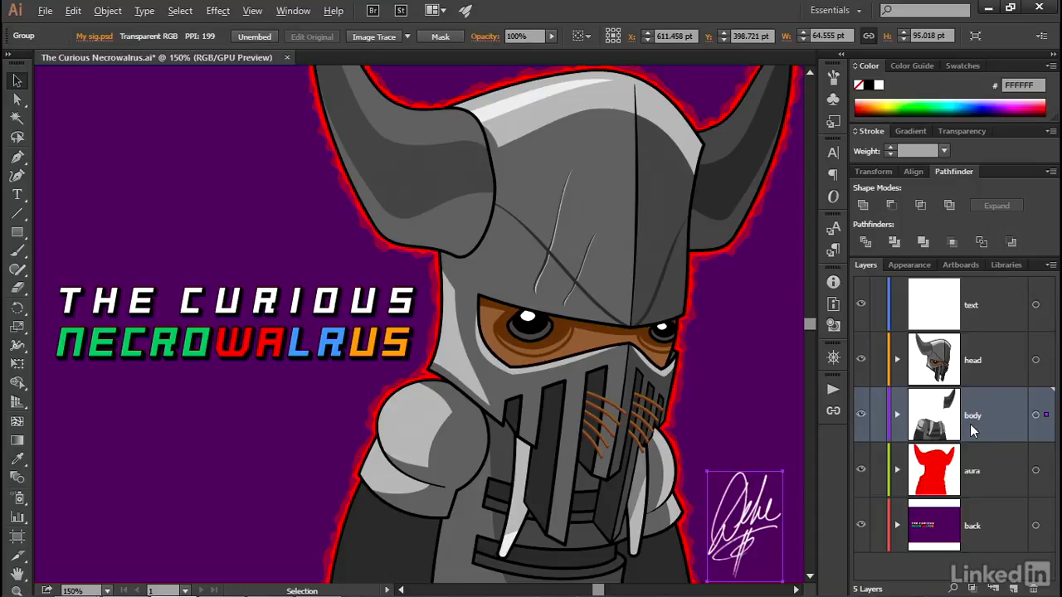
Step: Add a new layer directly below the body layer, named sig, with the color Tan
{"action": "key", "text": "ctrl+alt+l"}
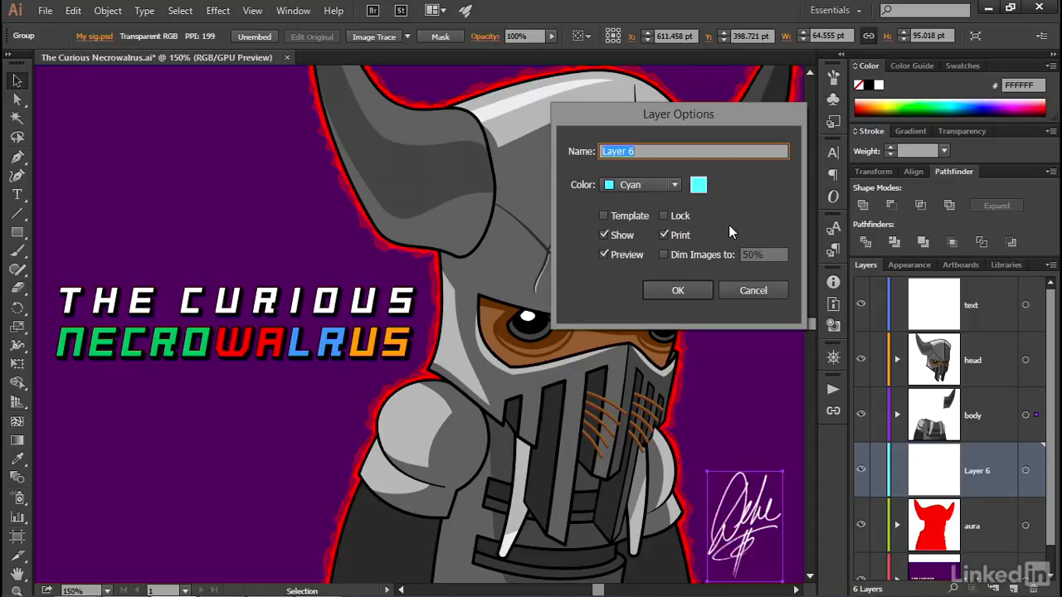
{"action": "type", "text": "sig"}
{"action": "left_click", "coordinate": [648, 184]}
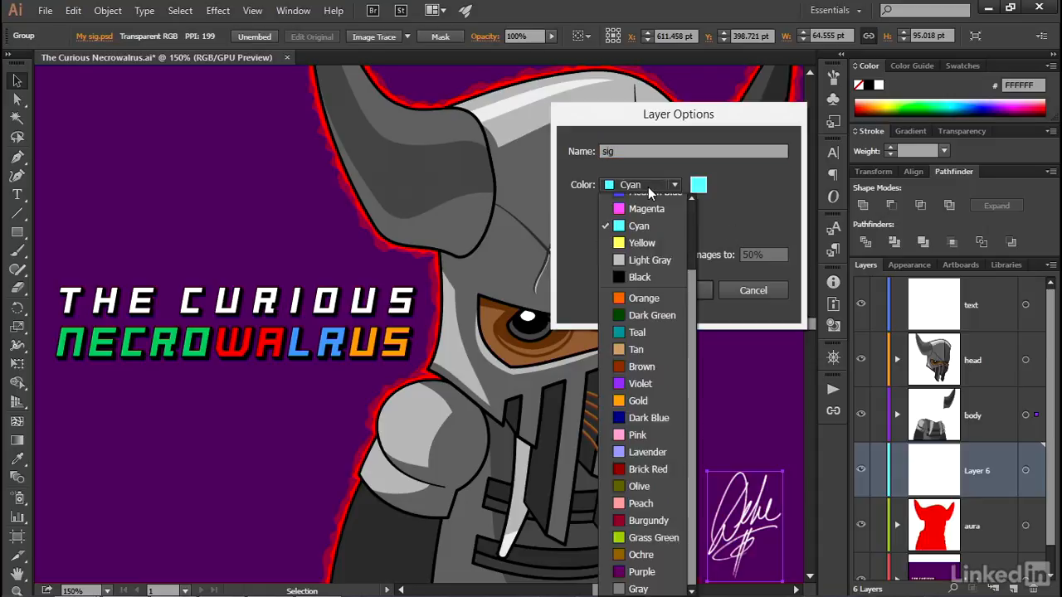
{"action": "left_click", "coordinate": [650, 348]}
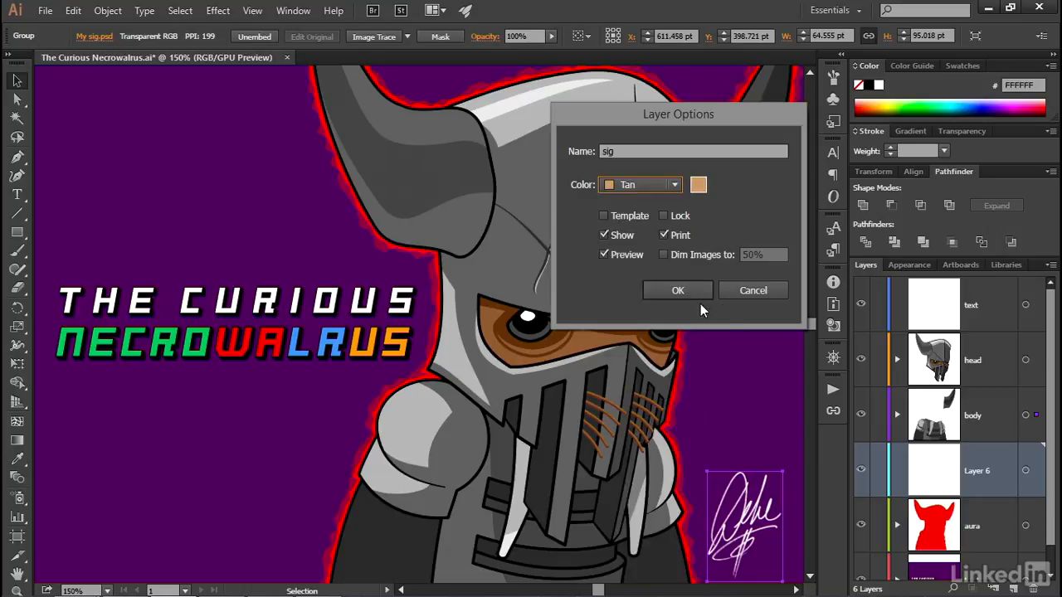
{"action": "left_click", "coordinate": [690, 292]}
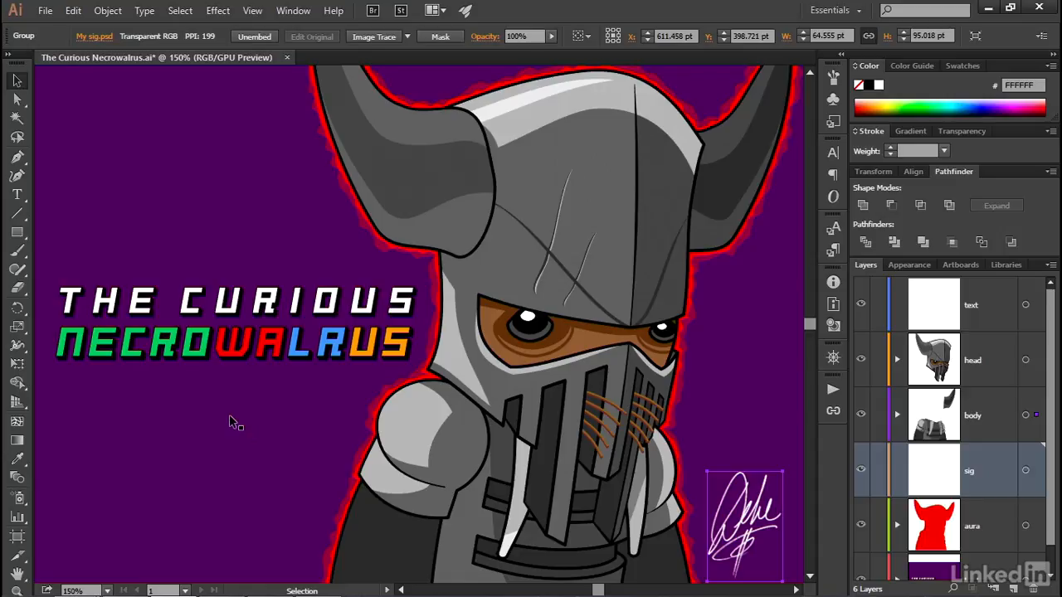
Step: Select the white THE CURIOUS title lettering on the back layer
{"action": "left_click", "coordinate": [256, 309]}
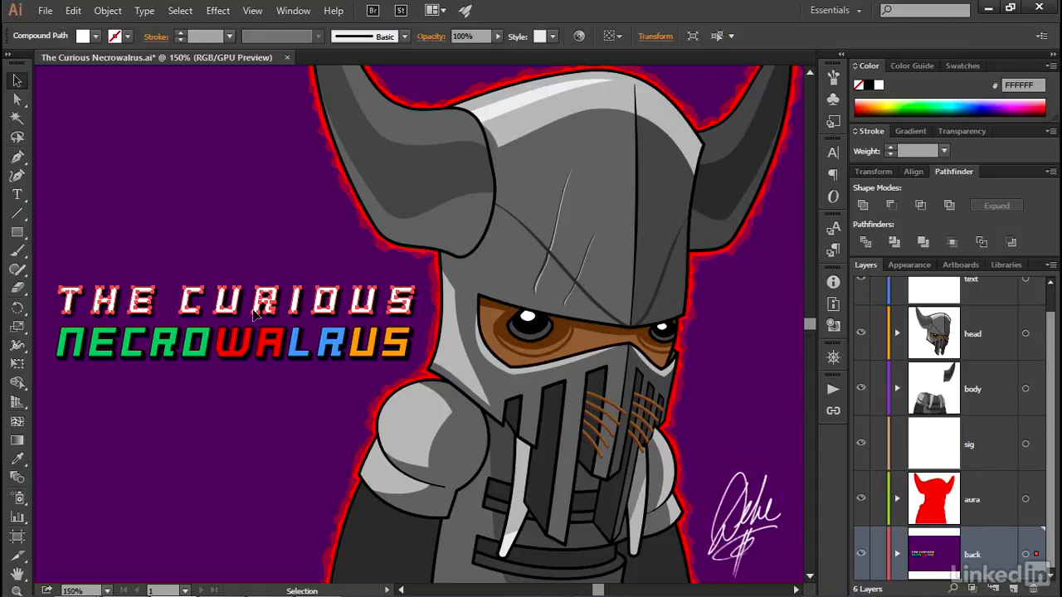